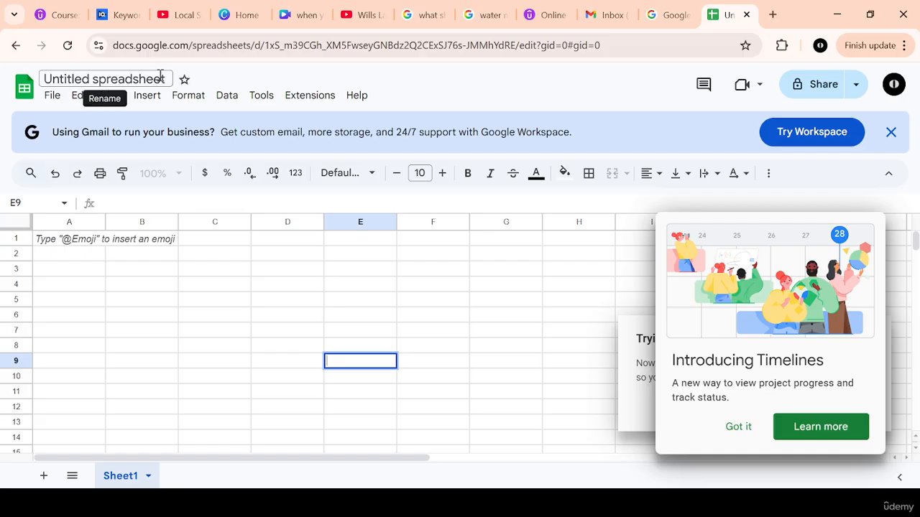
# Step: Rename the untitled spreadsheet as "Contruction Budget"
pyautogui.click(158, 79)
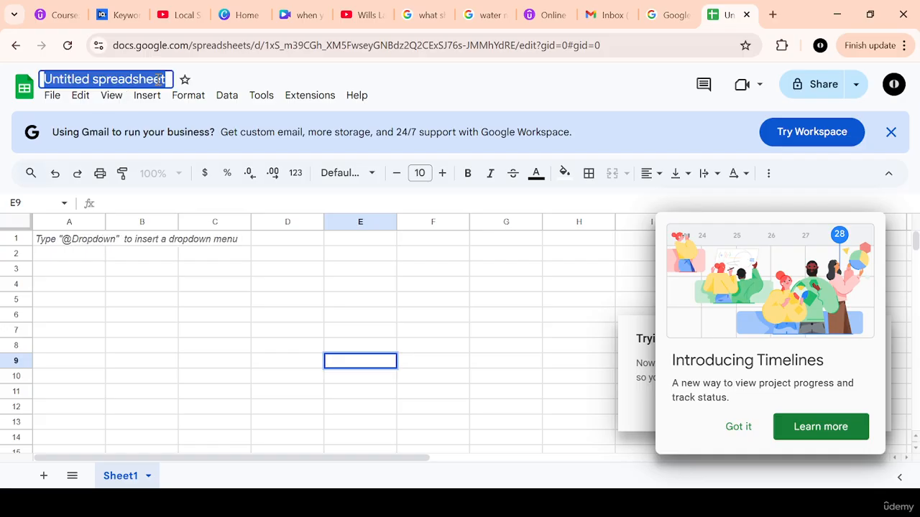
pyautogui.write('Contr')
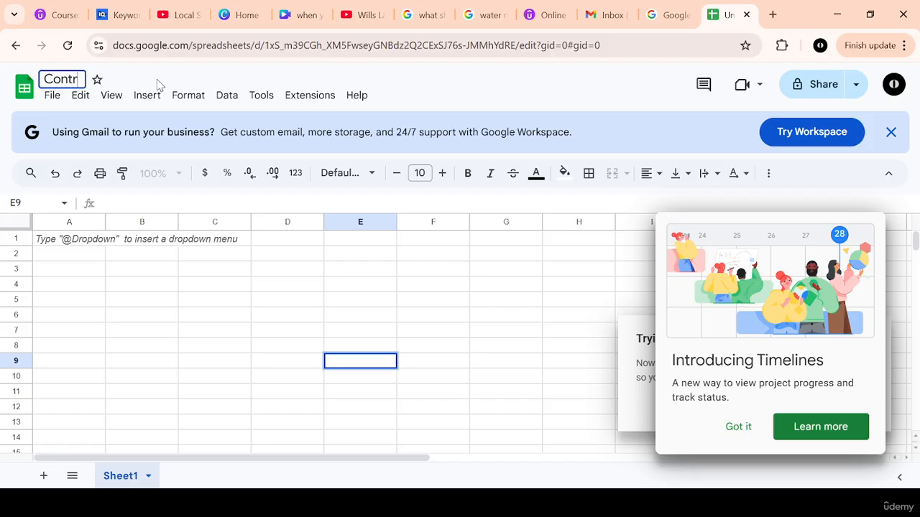
pyautogui.write('ucti')
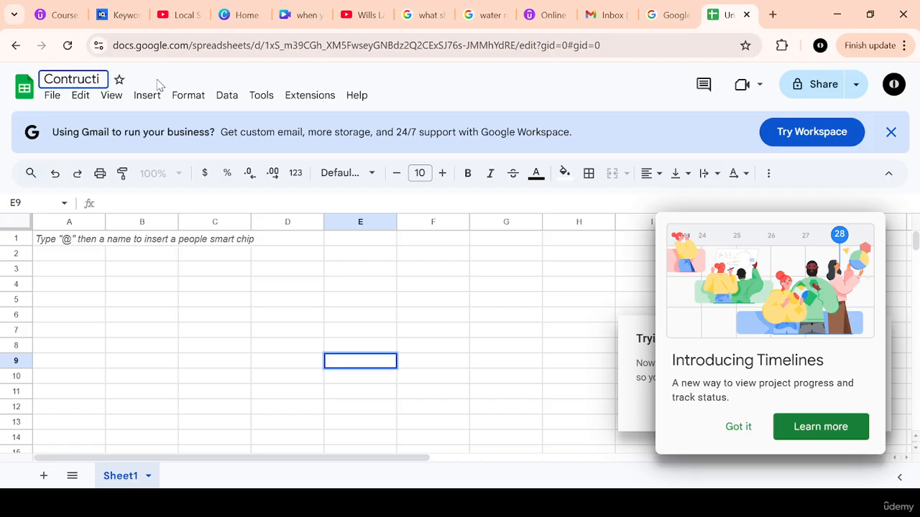
pyautogui.write('on Bus')
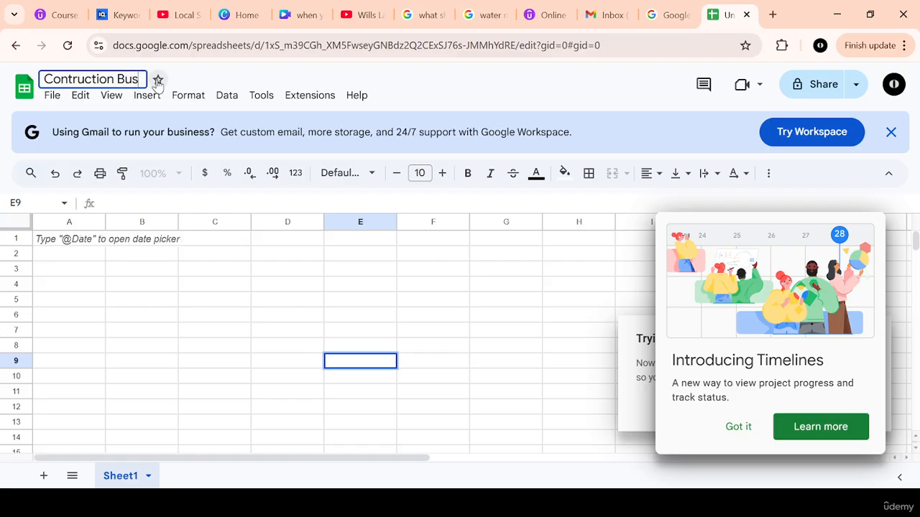
pyautogui.press('BackSpace')
pyautogui.write('dget')
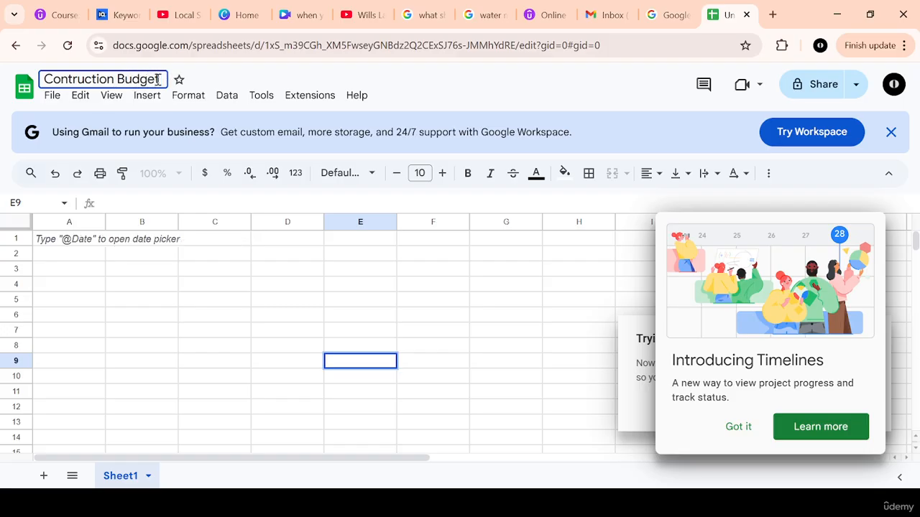
pyautogui.press('Return')
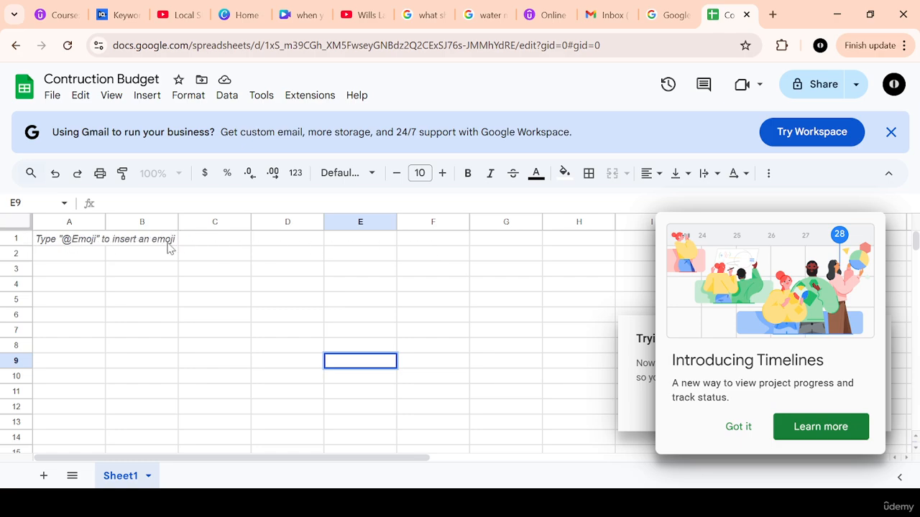
# Step: Enter the title "Construction of Home" in cell A1
pyautogui.click(20, 238)
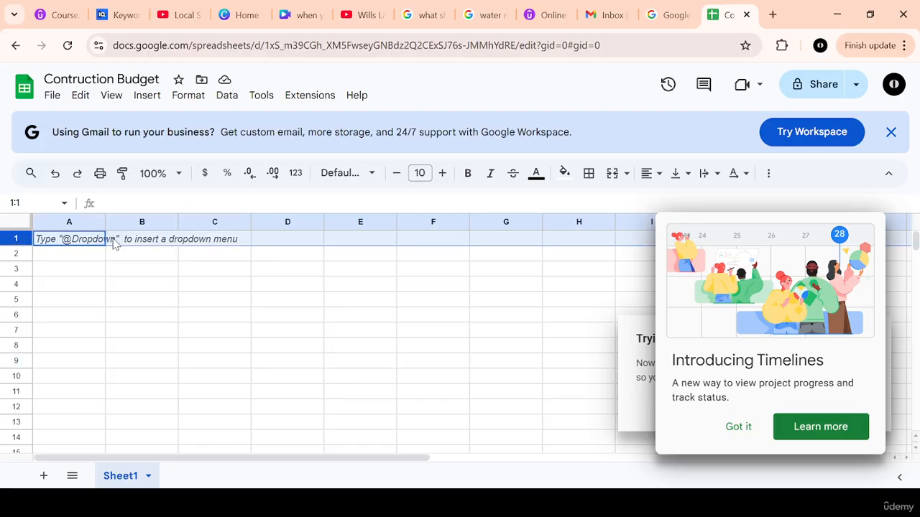
pyautogui.write('Con')
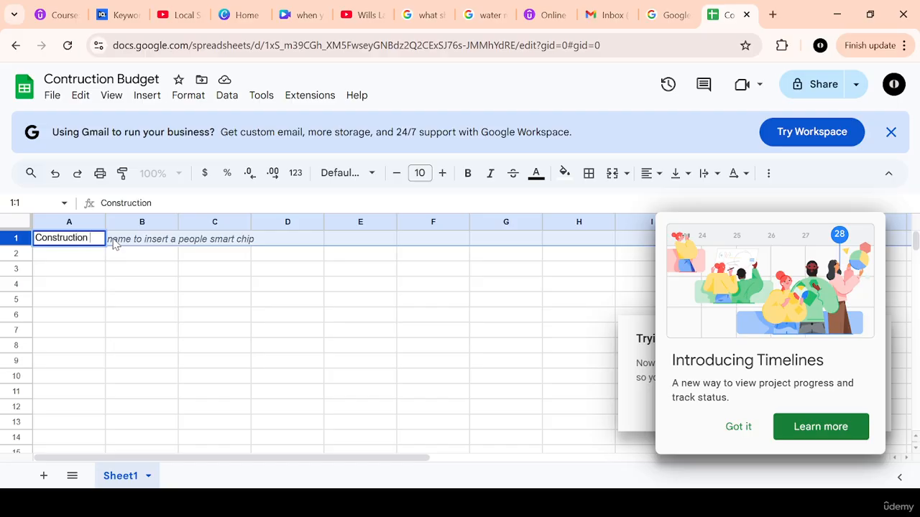
pyautogui.write('struction of ')
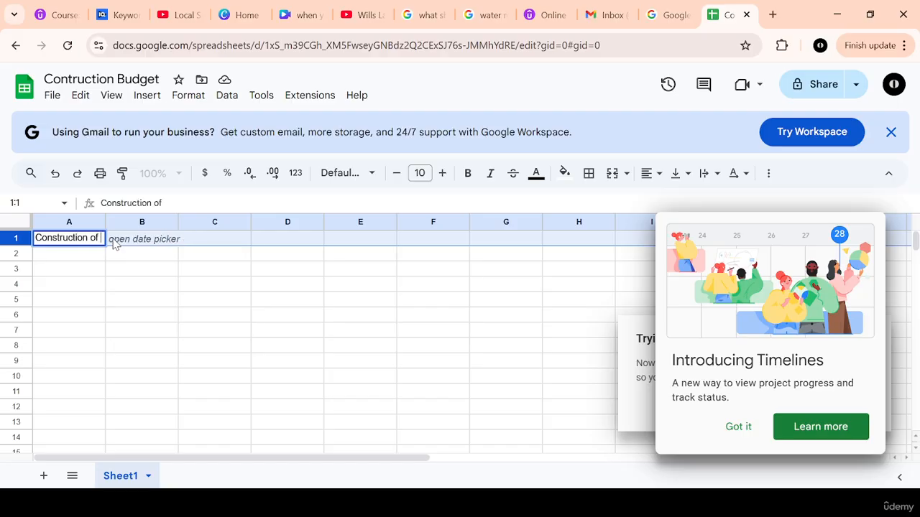
pyautogui.write('ho')
pyautogui.press('BackSpace')
pyautogui.press('BackSpace')
pyautogui.press('BackSpace')
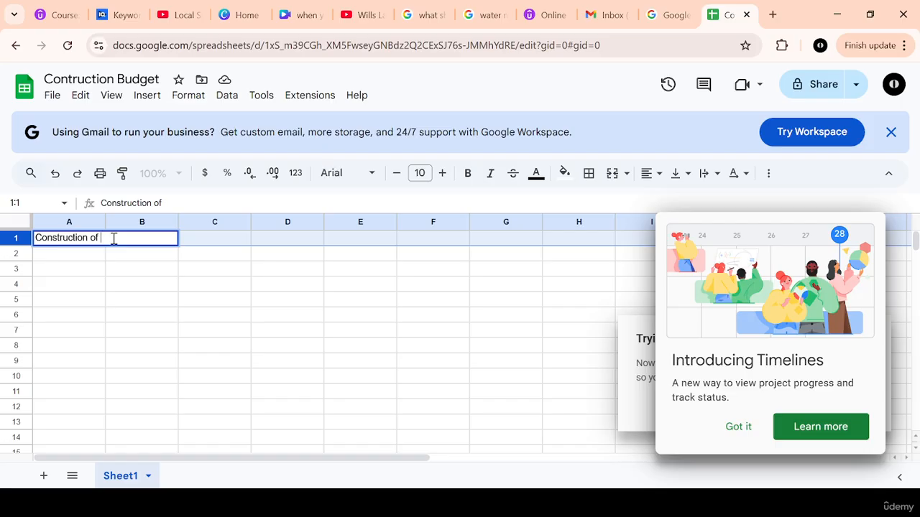
pyautogui.write('Home')
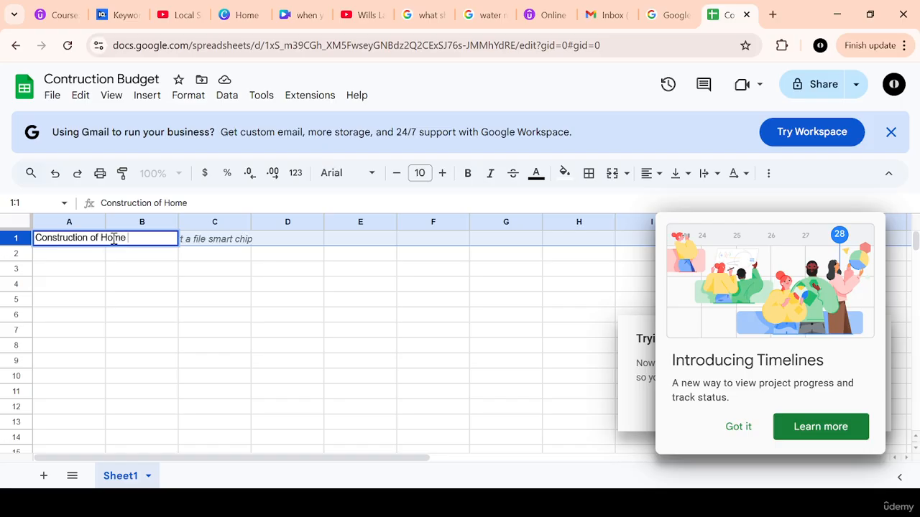
pyautogui.click(176, 302)
pyautogui.click(66, 238)
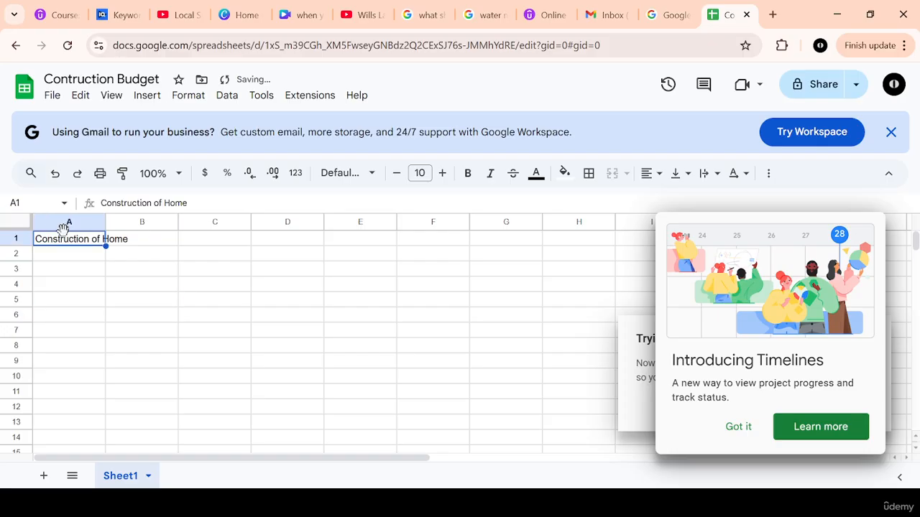
pyautogui.click(144, 246)
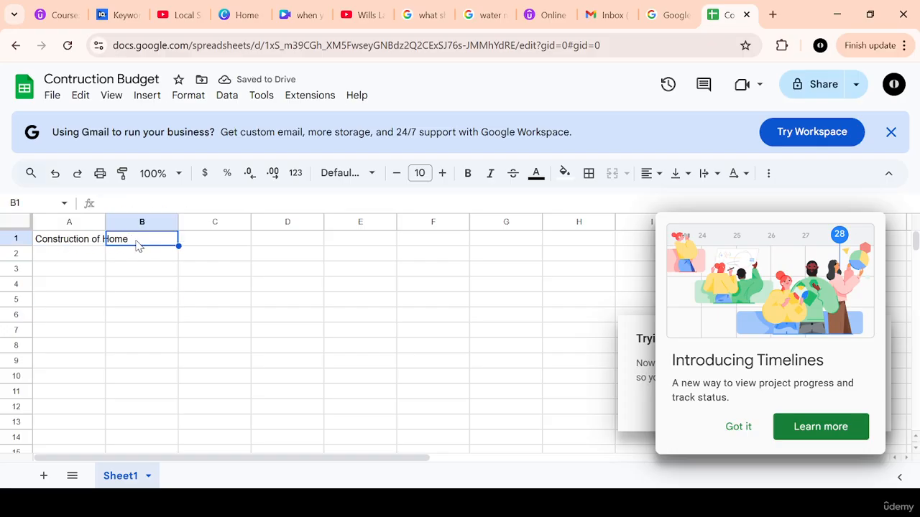
pyautogui.click(64, 242)
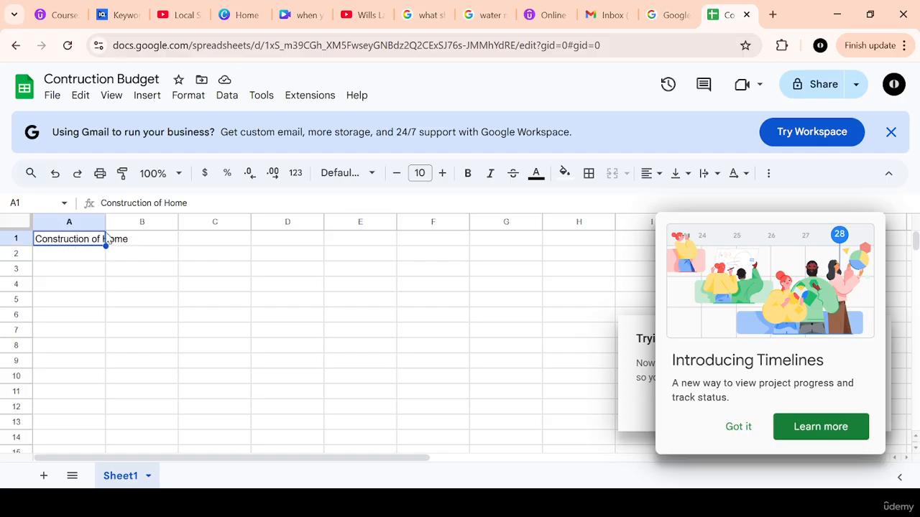
pyautogui.click(144, 243)
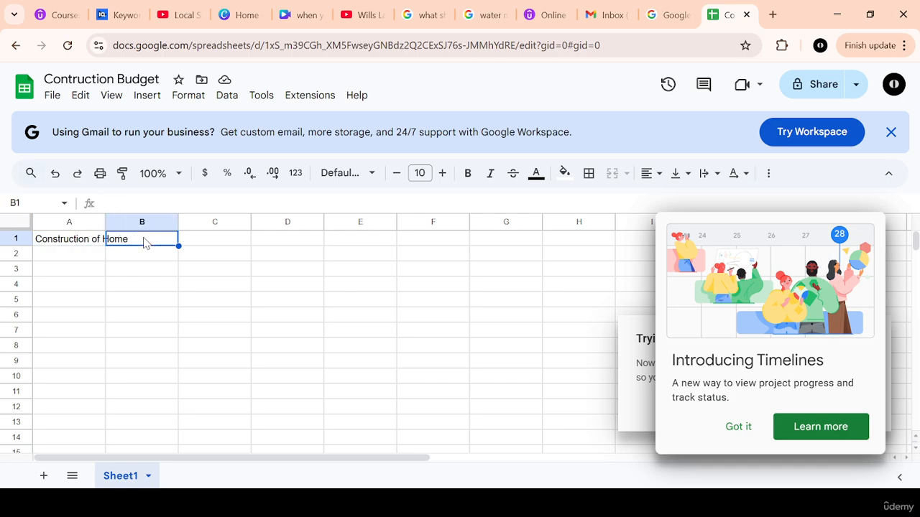
pyautogui.click(41, 243)
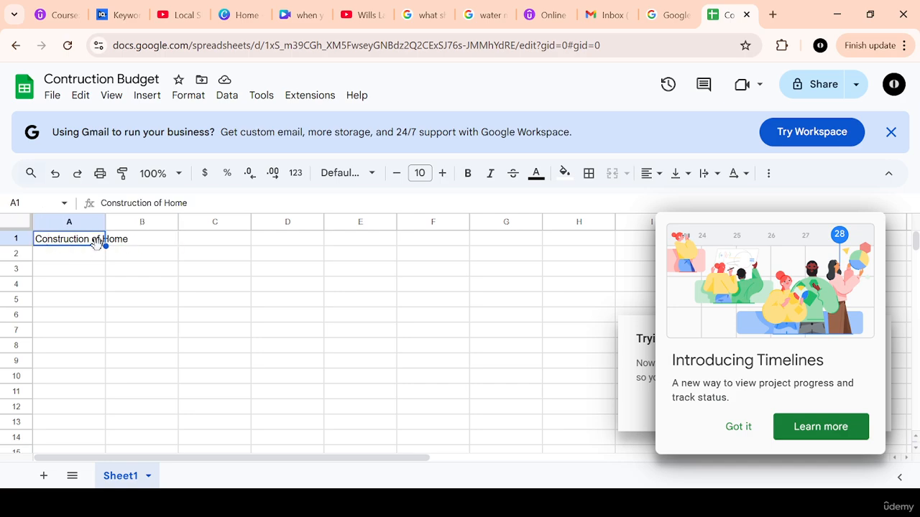
pyautogui.click(135, 244)
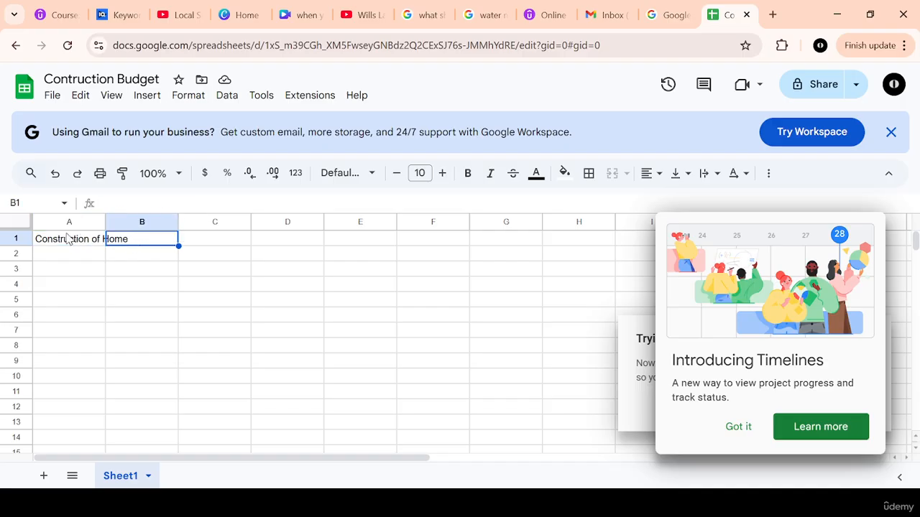
# Step: Format the title in cell A1 as bold, font size 14, with red text
pyautogui.click(65, 240)
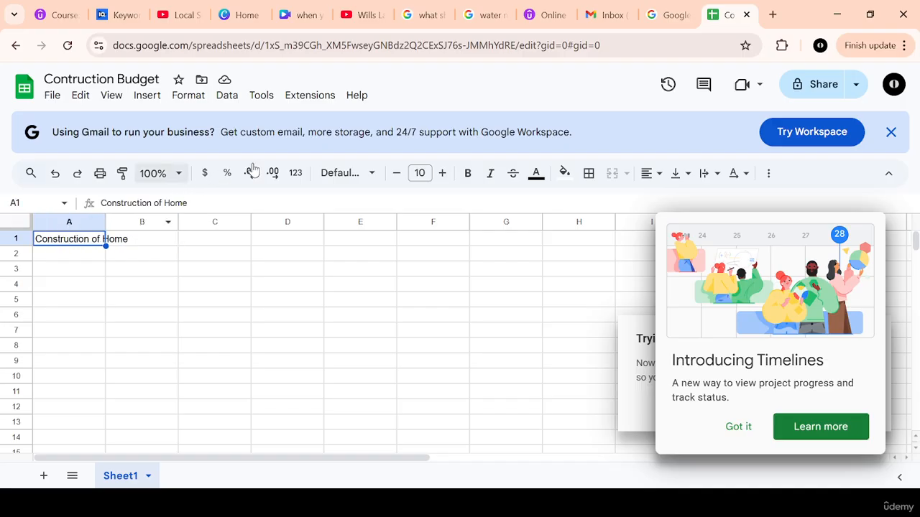
pyautogui.click(466, 178)
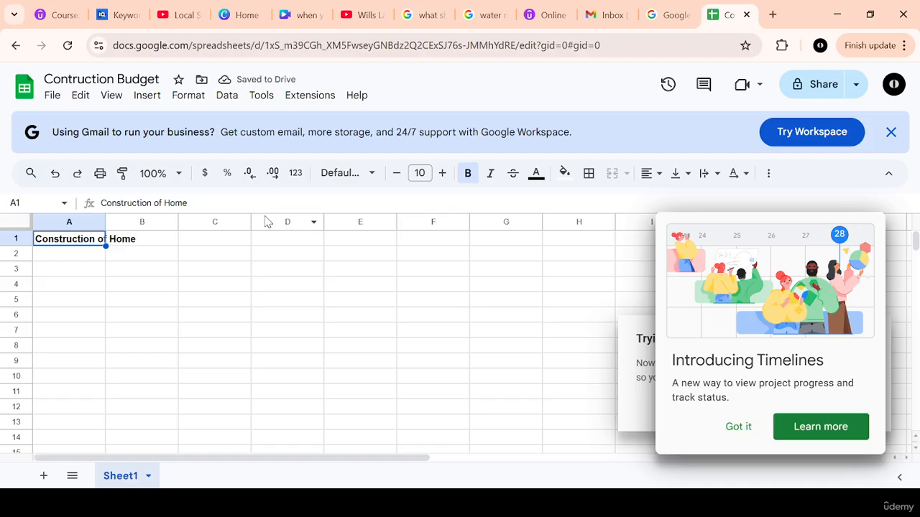
pyautogui.click(441, 175)
pyautogui.click(440, 175)
pyautogui.click(441, 175)
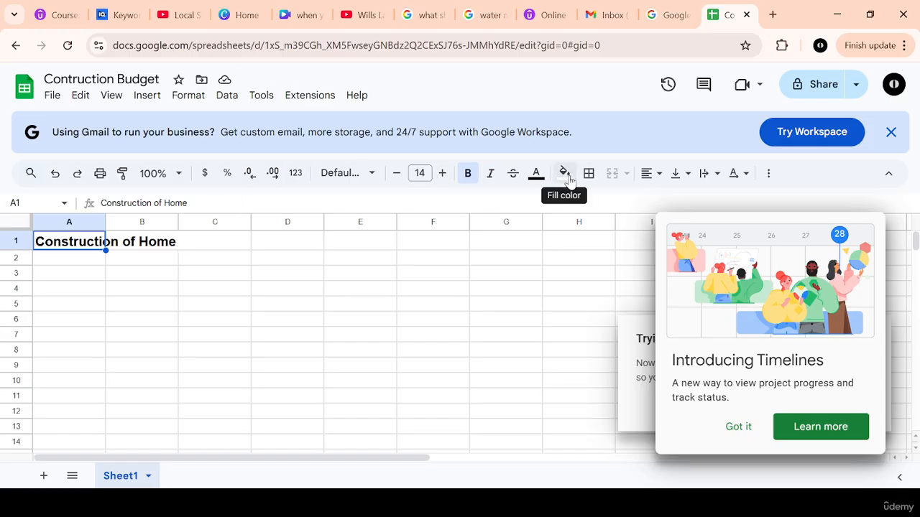
pyautogui.click(537, 175)
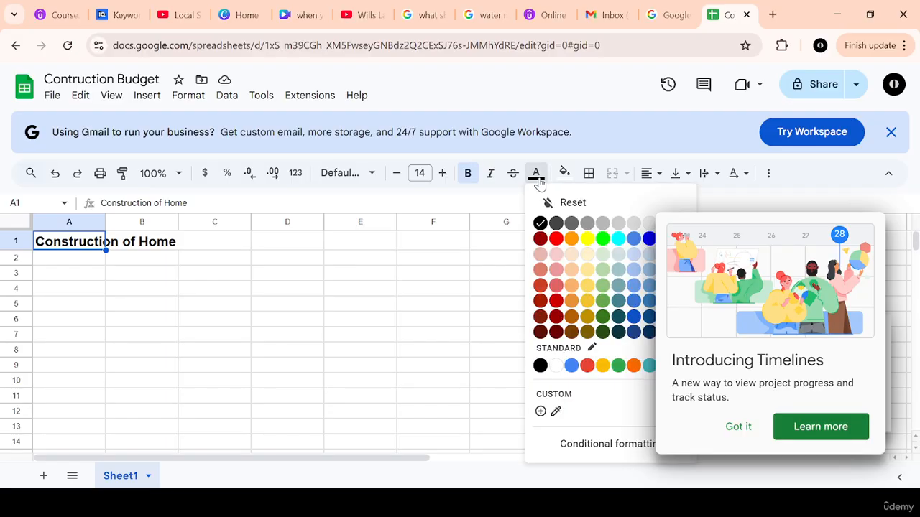
pyautogui.click(558, 238)
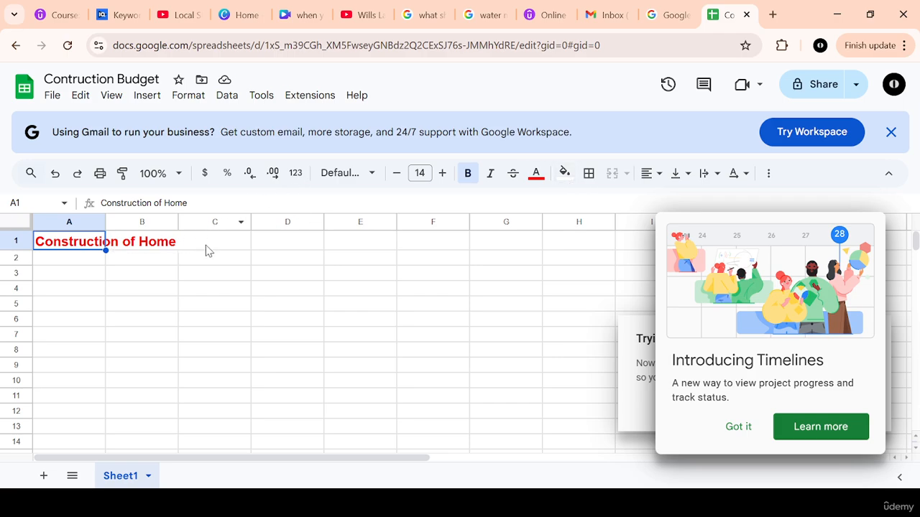
# Step: Widen column A by a little under half its width
pyautogui.click(155, 259)
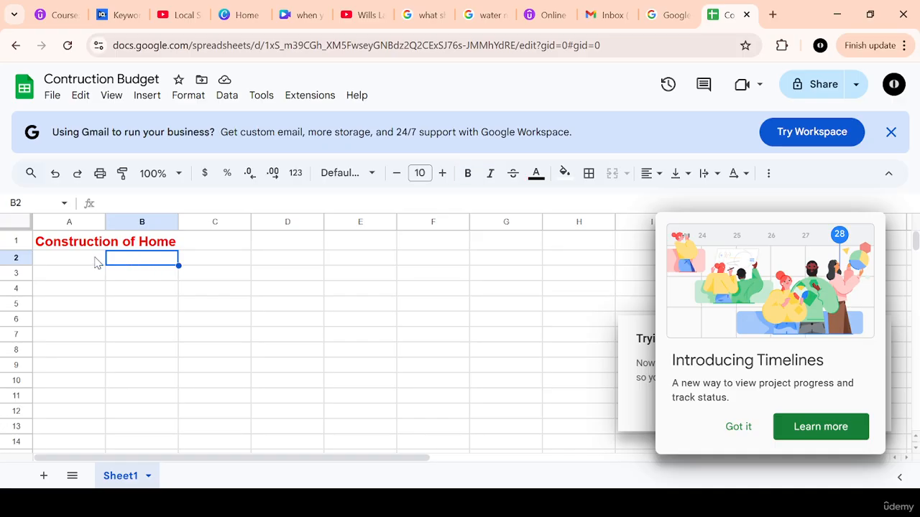
pyautogui.click(52, 256)
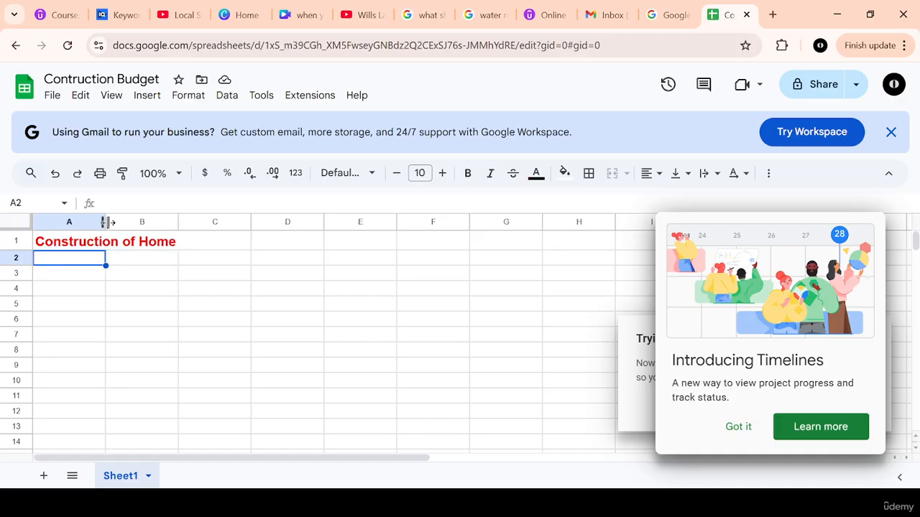
pyautogui.moveTo(106, 222); pyautogui.dragTo(135, 222)
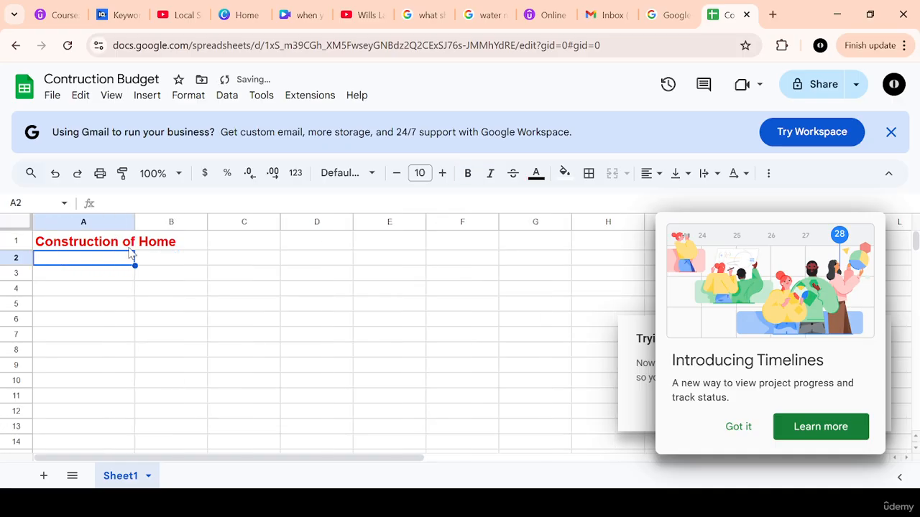
pyautogui.doubleClick(82, 258)
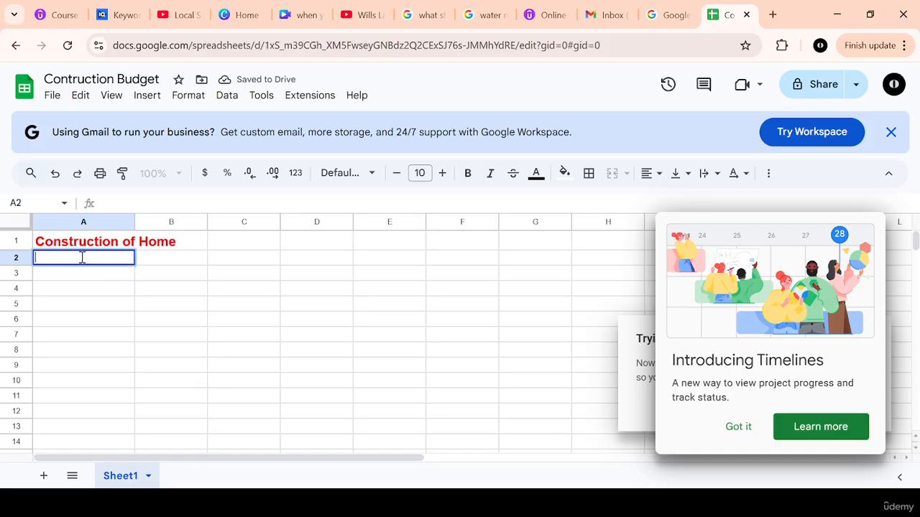
pyautogui.write('Sand')
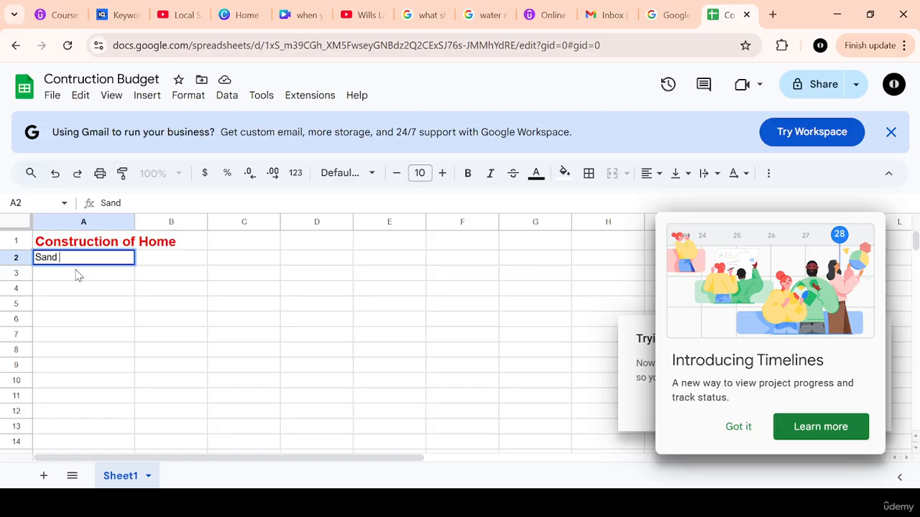
pyautogui.press('BackSpace')
pyautogui.press('BackSpace')
pyautogui.press('BackSpace')
pyautogui.press('BackSpace')
pyautogui.press('BackSpace')
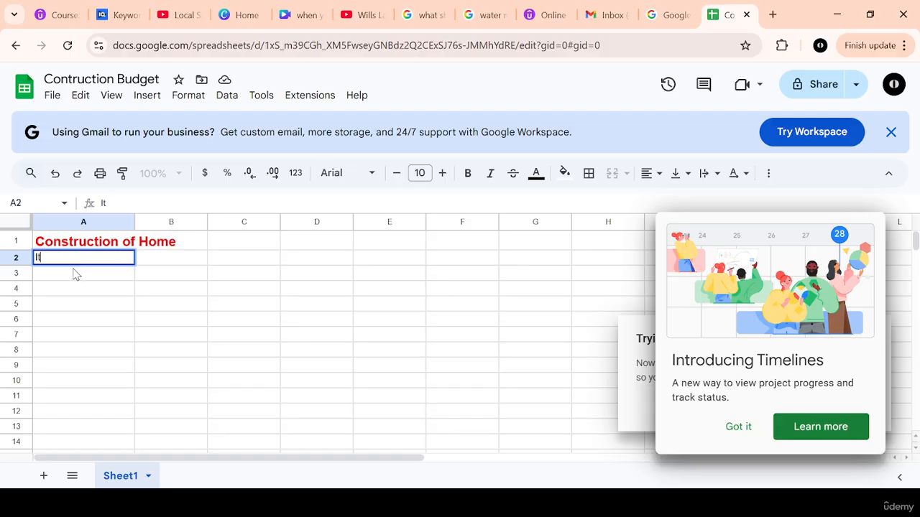
# Step: Enter the column headings "Item", "Qty" and "Amount" in cells A2, B2 and C2
pyautogui.write('Item')
pyautogui.click(176, 261)
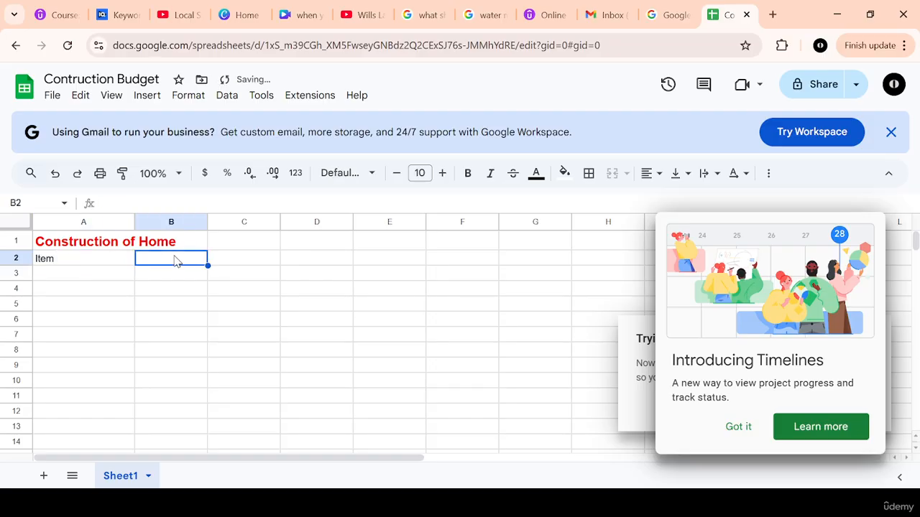
pyautogui.write('Qty')
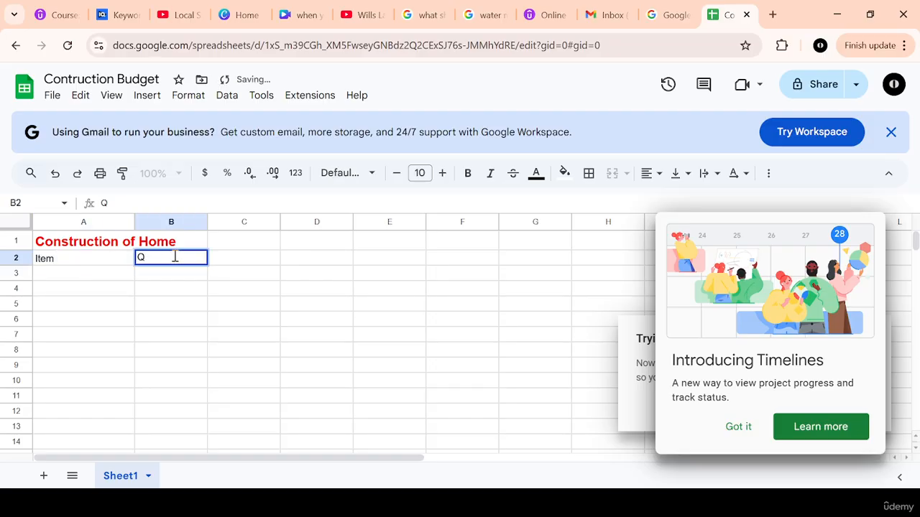
pyautogui.click(251, 265)
pyautogui.write('Amount')
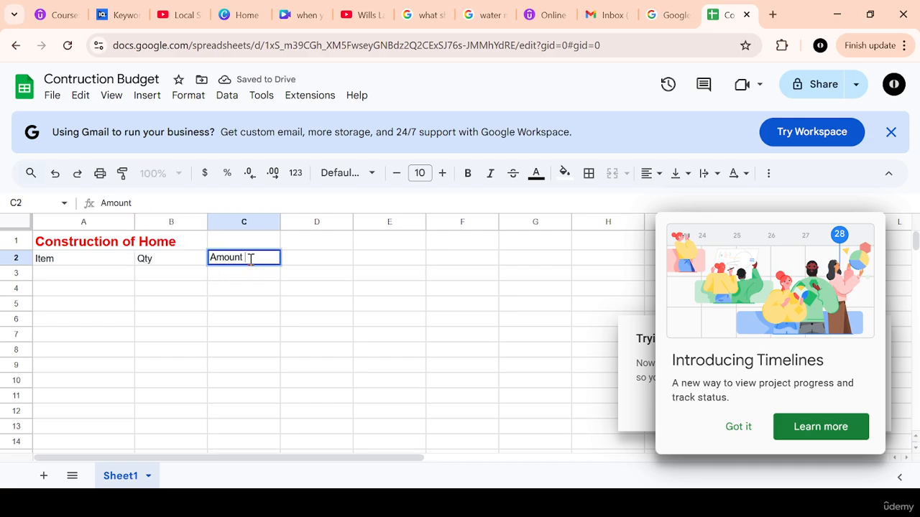
pyautogui.click(259, 292)
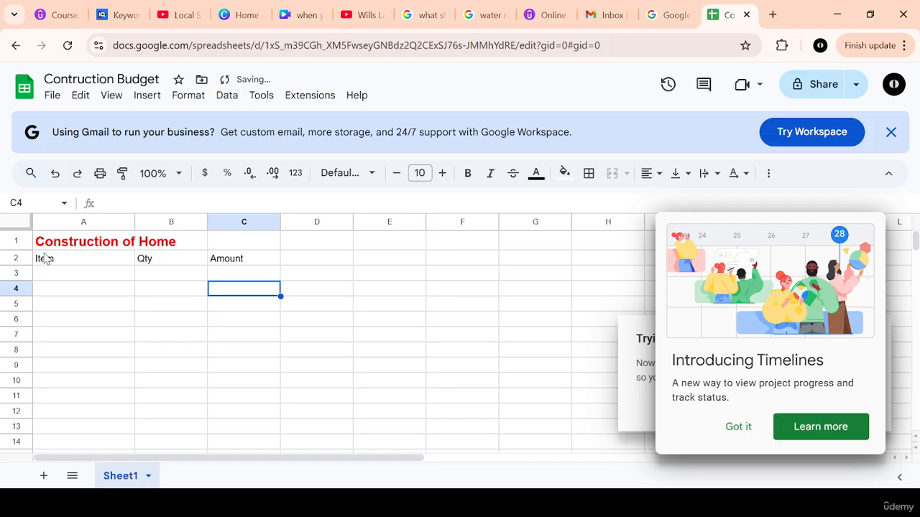
# Step: Make the headings in A2:C2 bold and set their font size to 11
pyautogui.moveTo(40, 262); pyautogui.dragTo(243, 265)
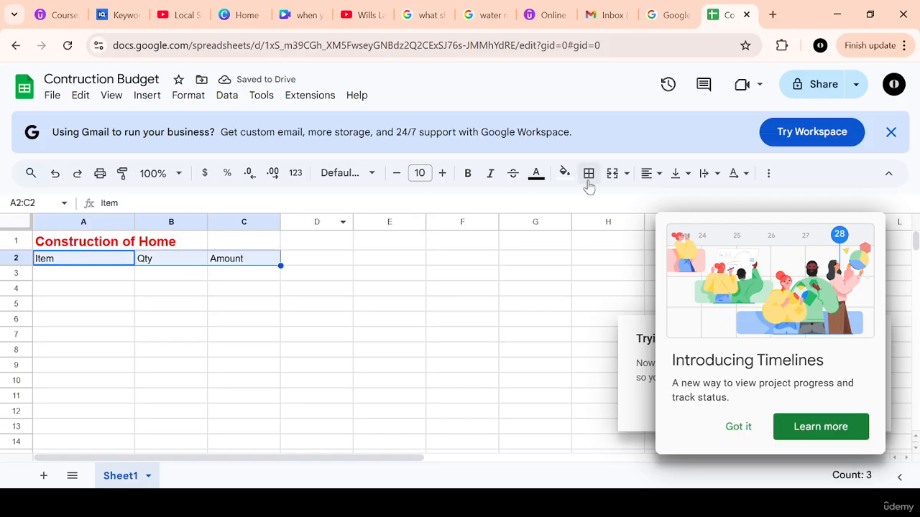
pyautogui.click(465, 177)
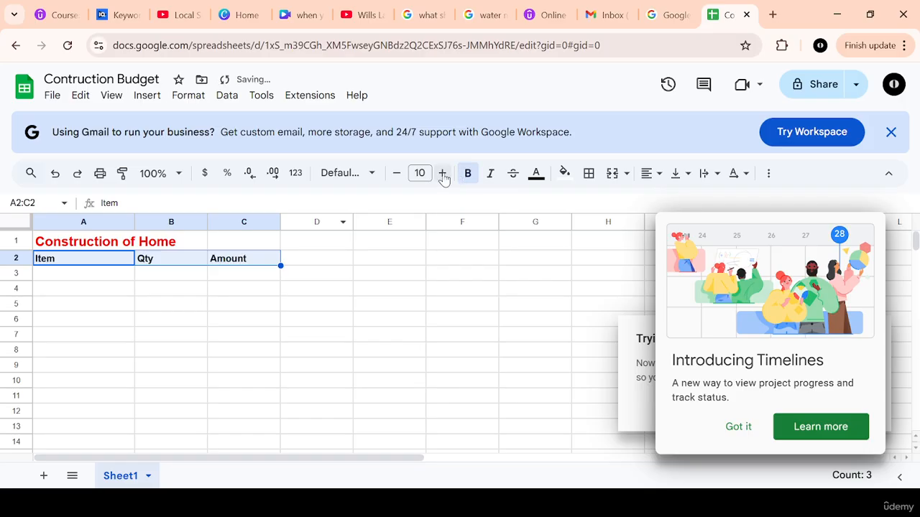
pyautogui.click(443, 176)
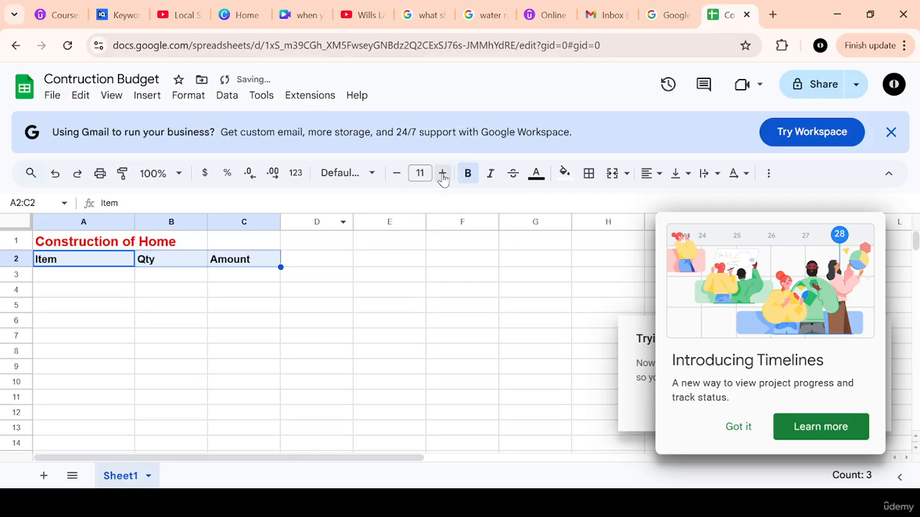
# Step: Italicize the "Qty" heading in cell B2
pyautogui.click(492, 177)
pyautogui.click(492, 177)
pyautogui.click(152, 260)
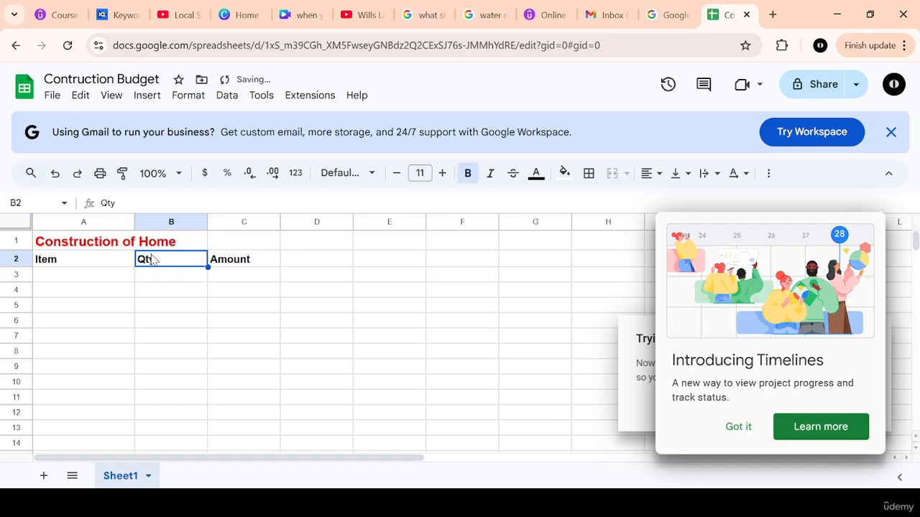
pyautogui.click(493, 174)
pyautogui.click(299, 264)
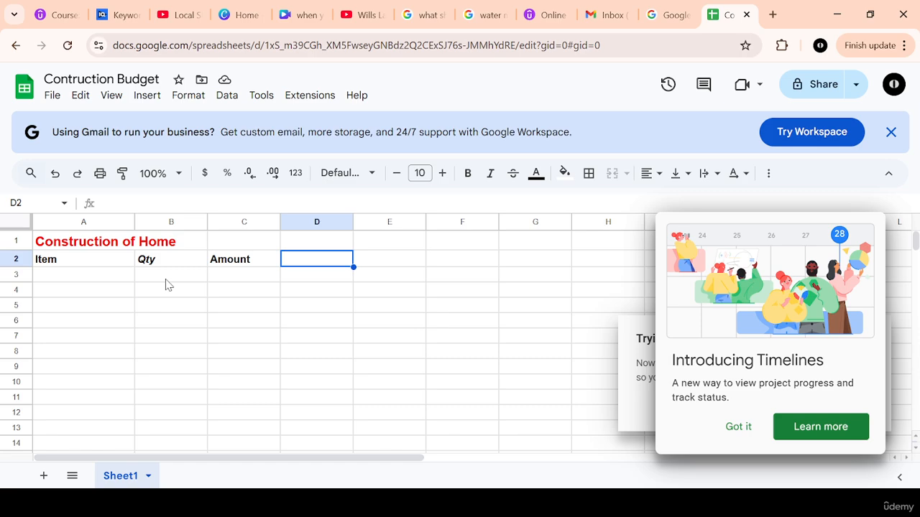
# Step: Try centre alignment on the title in cell A1, and restore its left alignment
pyautogui.click(69, 243)
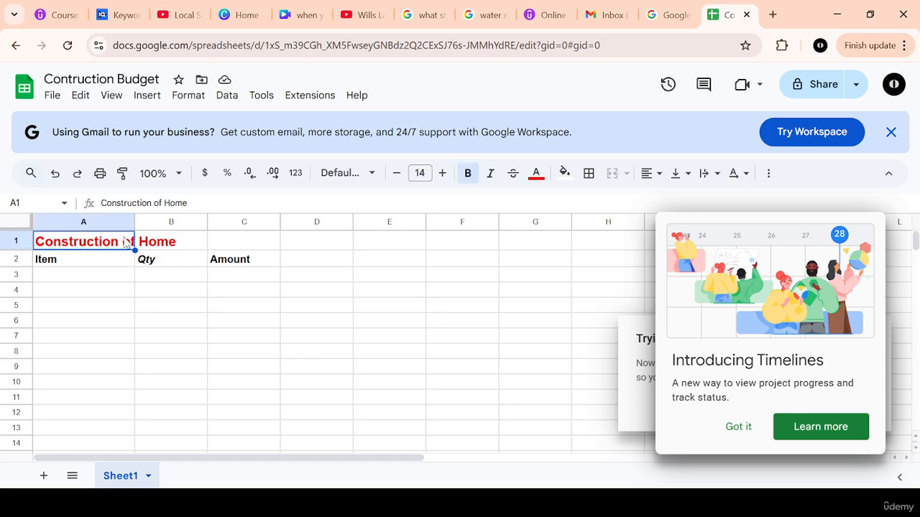
pyautogui.click(651, 176)
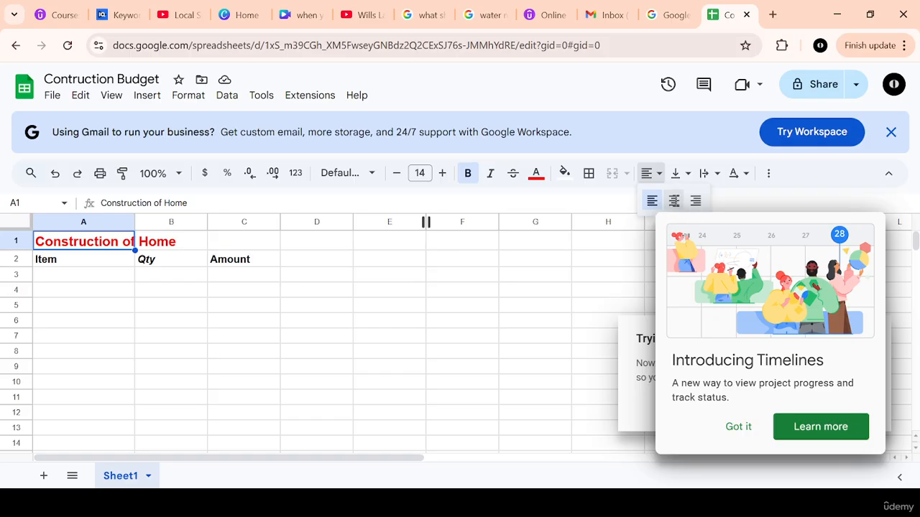
pyautogui.click(674, 201)
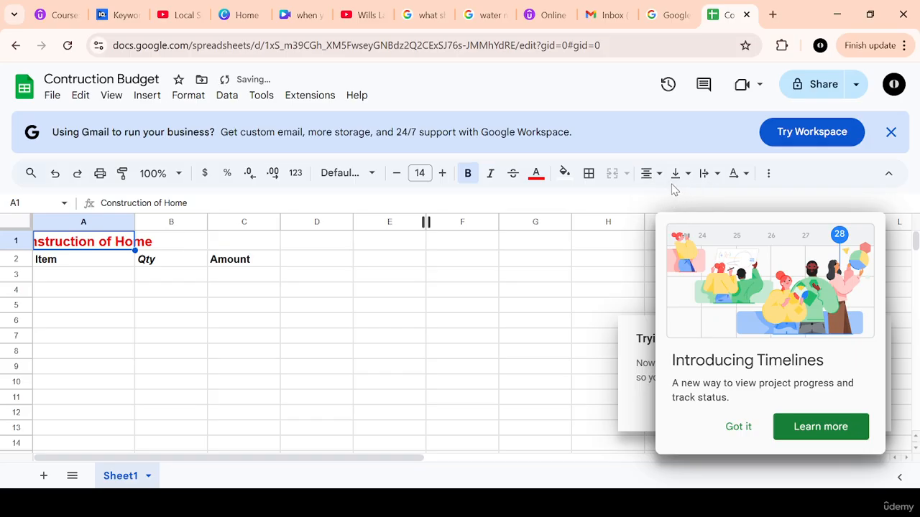
pyautogui.click(650, 174)
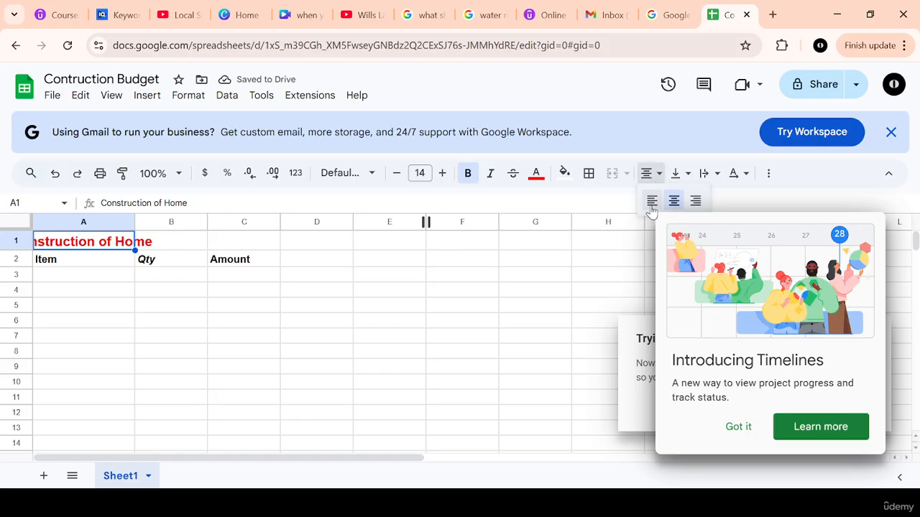
pyautogui.click(652, 203)
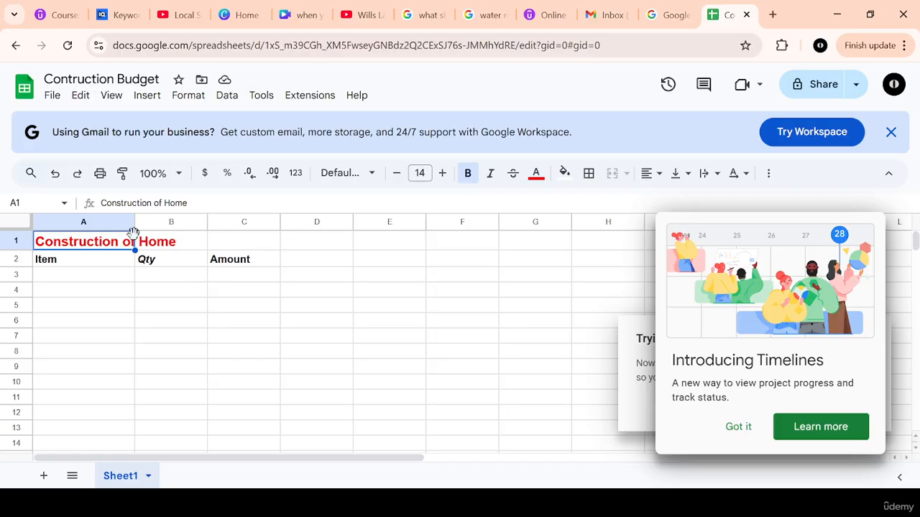
# Step: Merge cells A1:C1 into a single title cell spanning the three heading columns
pyautogui.click(193, 247)
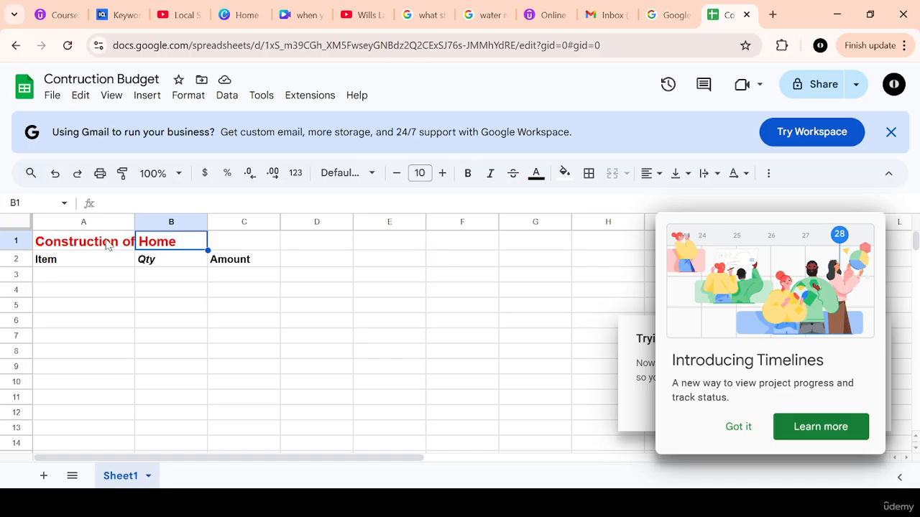
pyautogui.moveTo(52, 242); pyautogui.dragTo(246, 246)
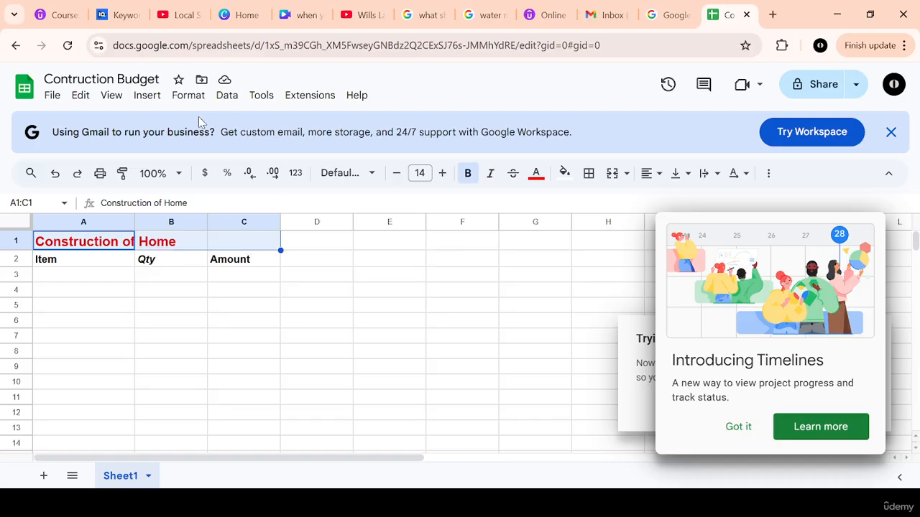
pyautogui.click(160, 100)
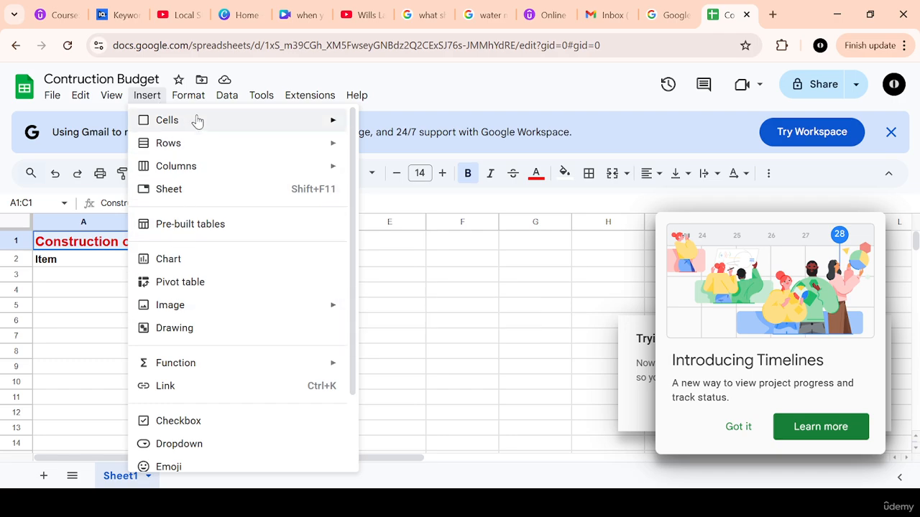
pyautogui.click(192, 99)
pyautogui.click(193, 100)
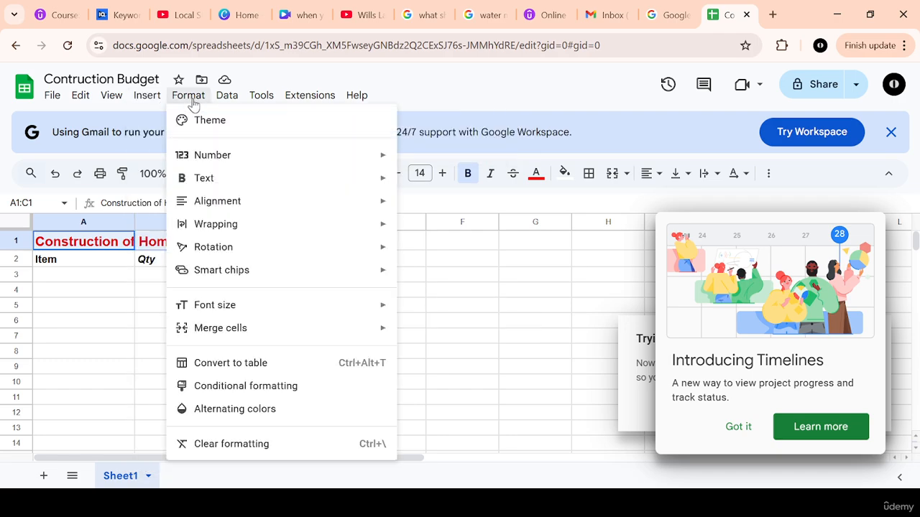
pyautogui.moveTo(230, 329)
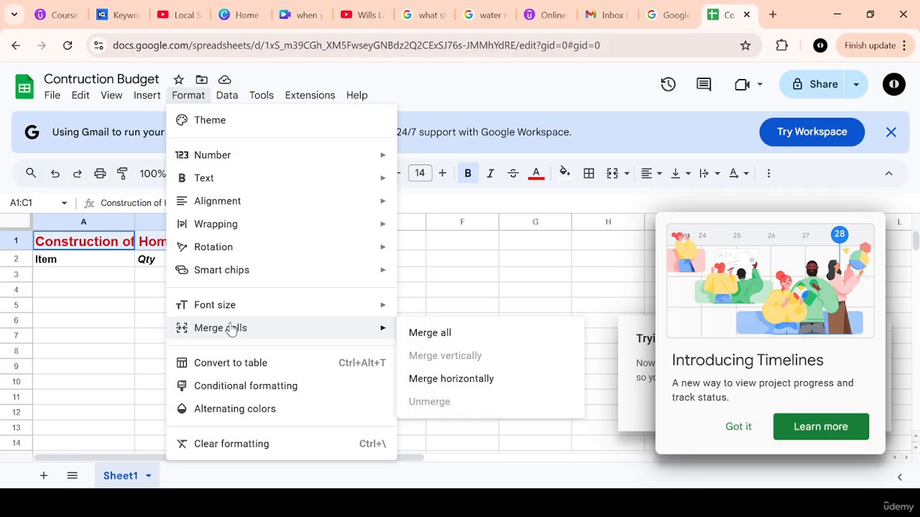
pyautogui.click(413, 335)
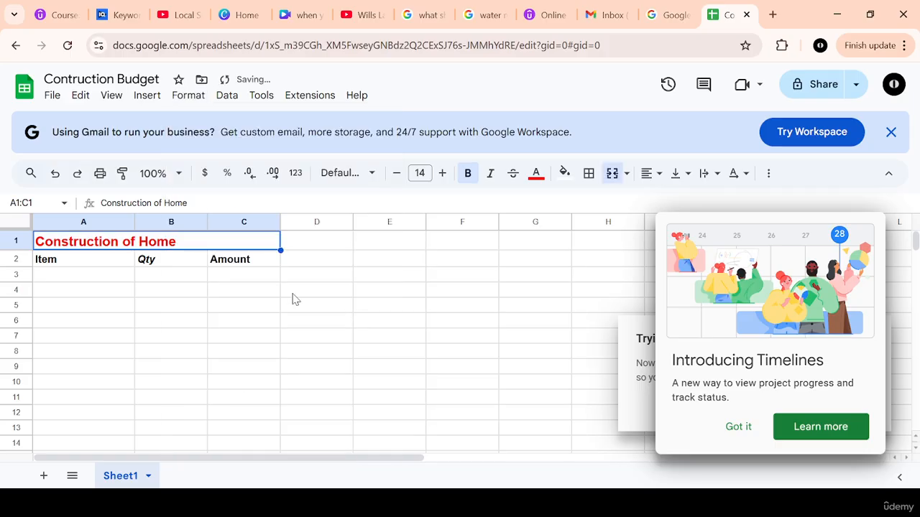
pyautogui.click(302, 245)
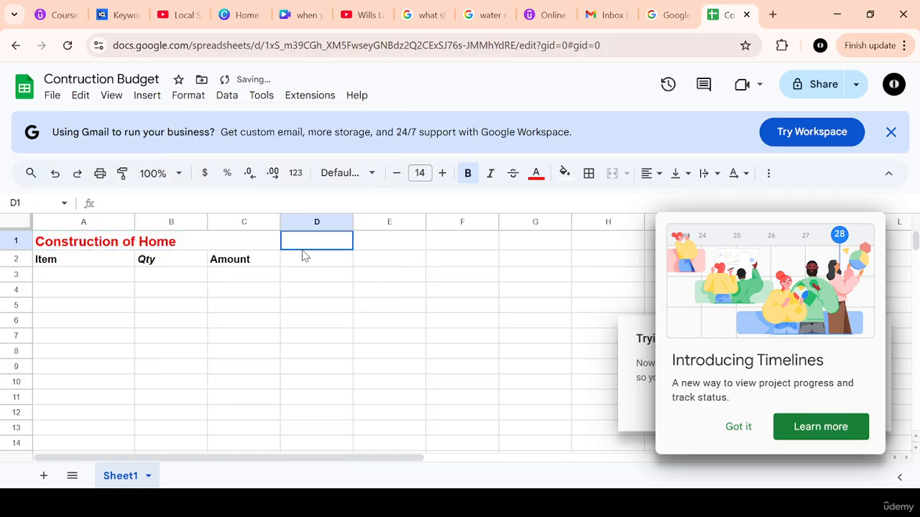
# Step: Centre the "Construction of Home" title horizontally in the merged cell A1:C1
pyautogui.click(166, 245)
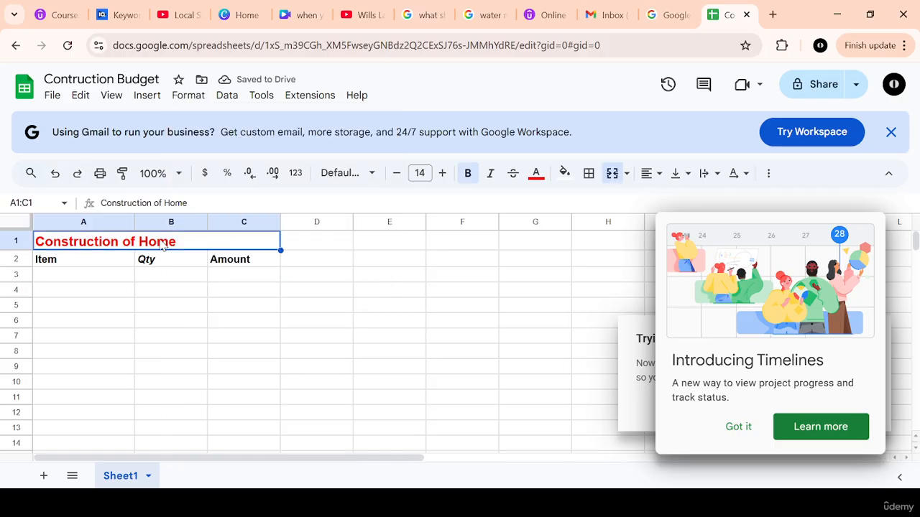
pyautogui.click(658, 175)
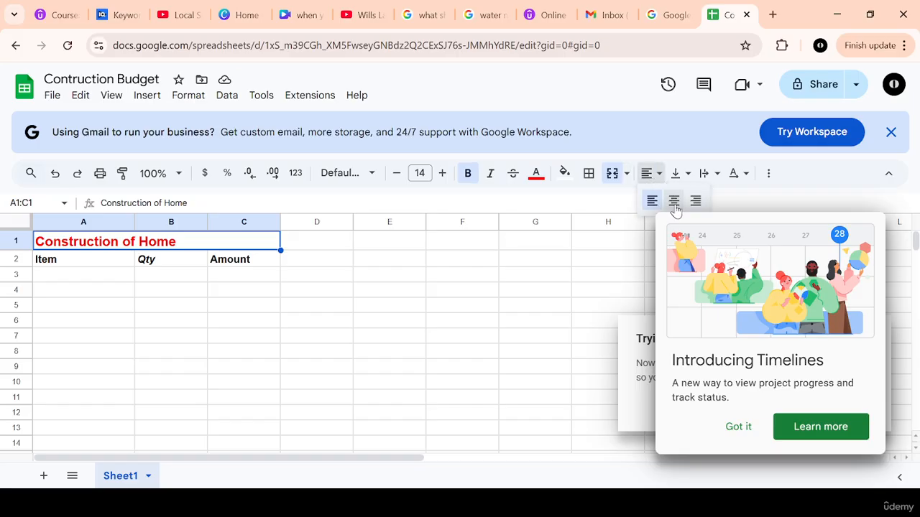
pyautogui.click(673, 204)
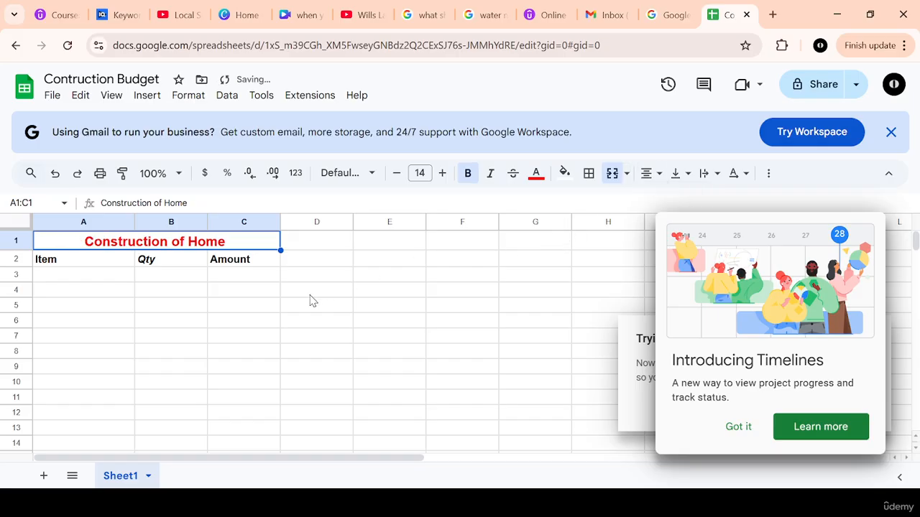
pyautogui.click(302, 248)
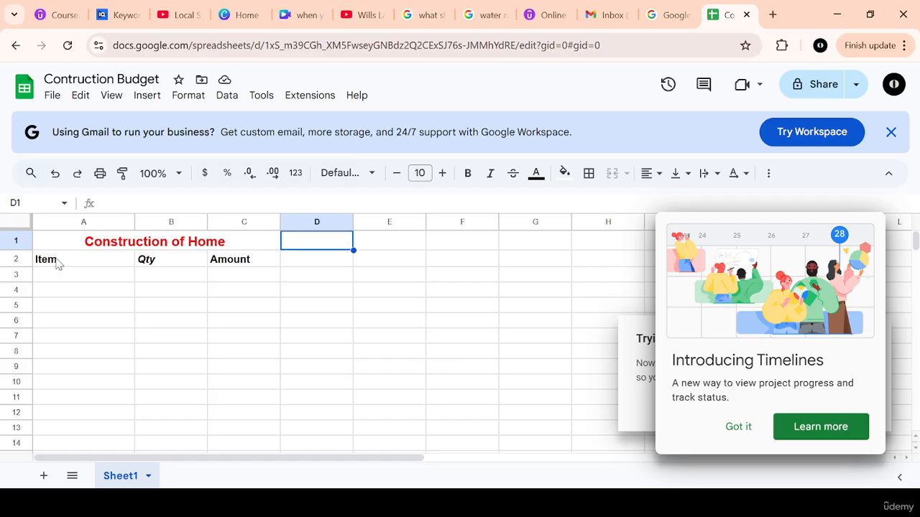
pyautogui.click(69, 262)
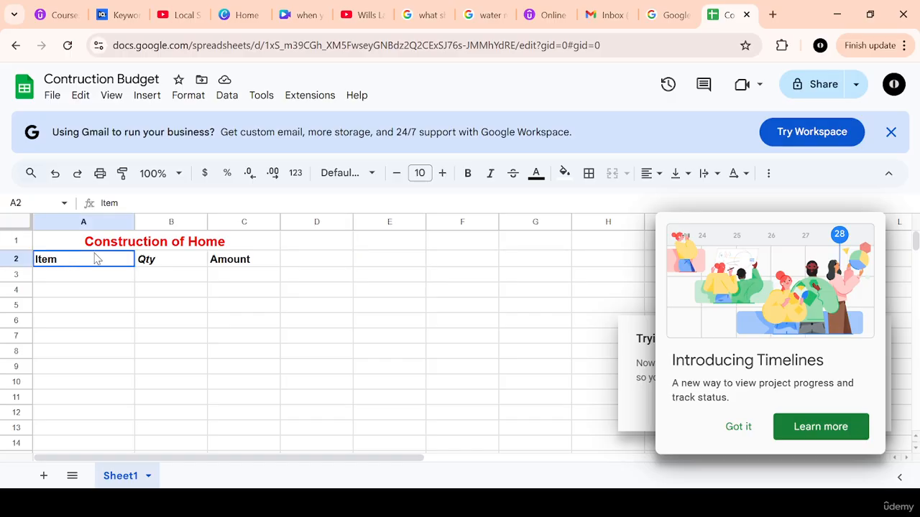
pyautogui.click(171, 260)
pyautogui.click(234, 262)
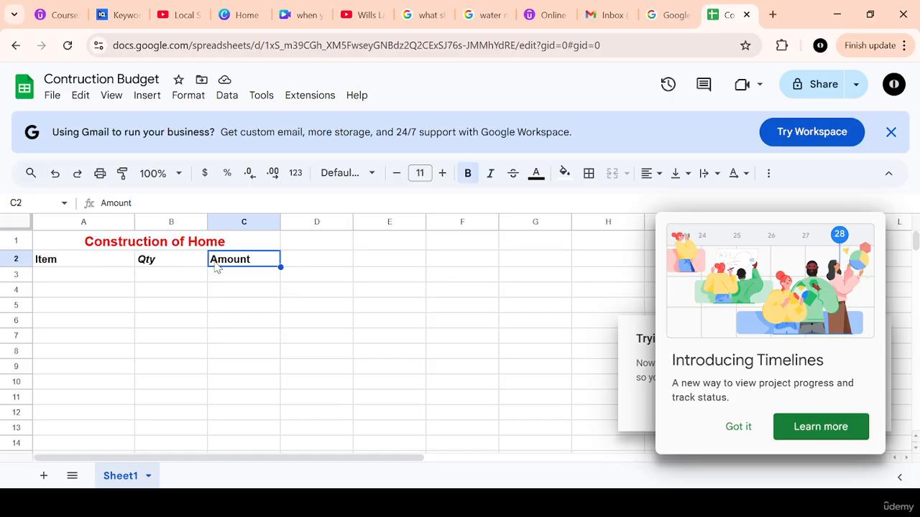
# Step: Enter the items "Sand", "Stones" and "Ballast" in cells A3, A4 and A5 under the Item heading
pyautogui.click(68, 280)
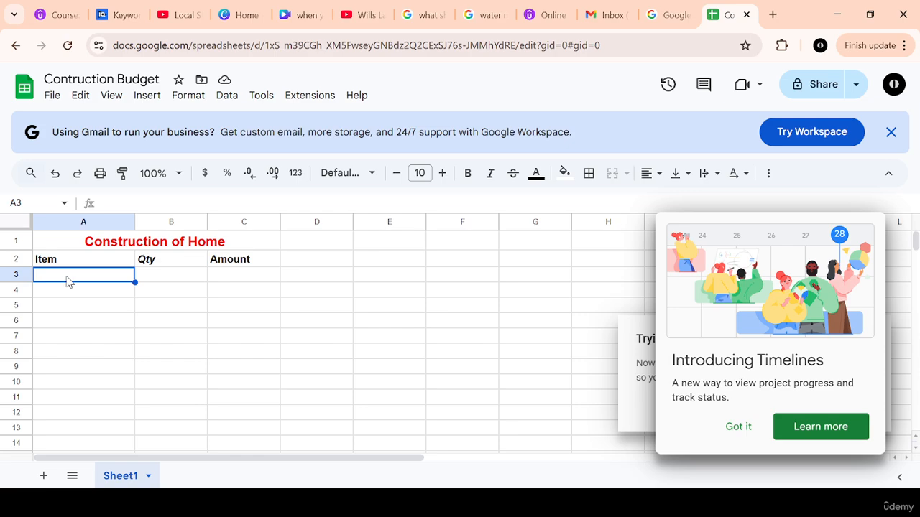
pyautogui.write('Sand')
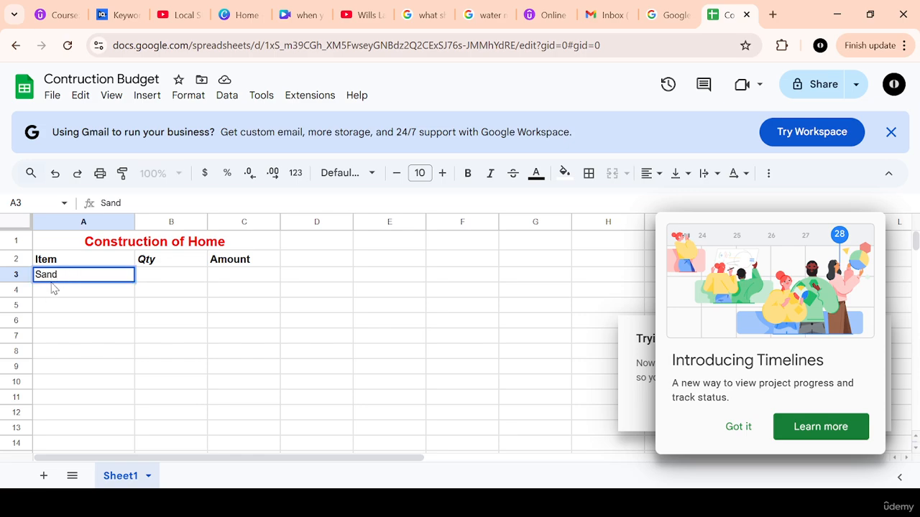
pyautogui.press('Return')
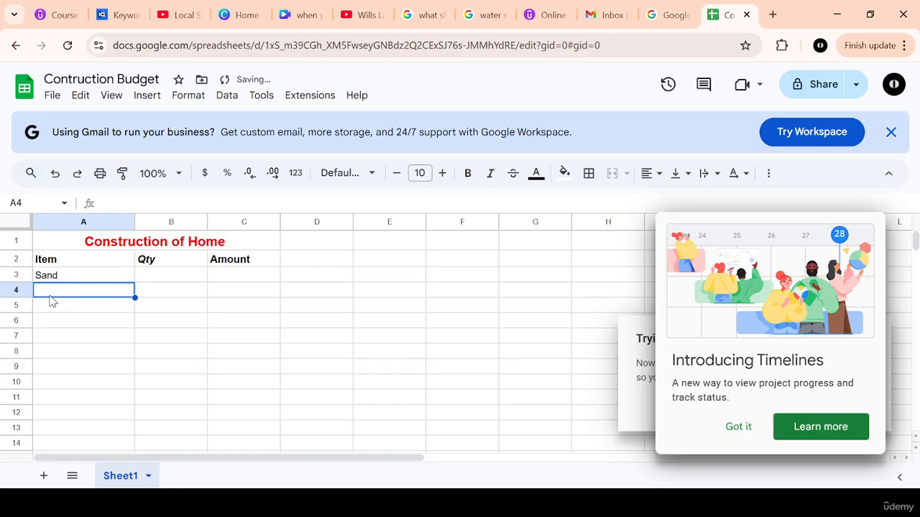
pyautogui.write('Stones')
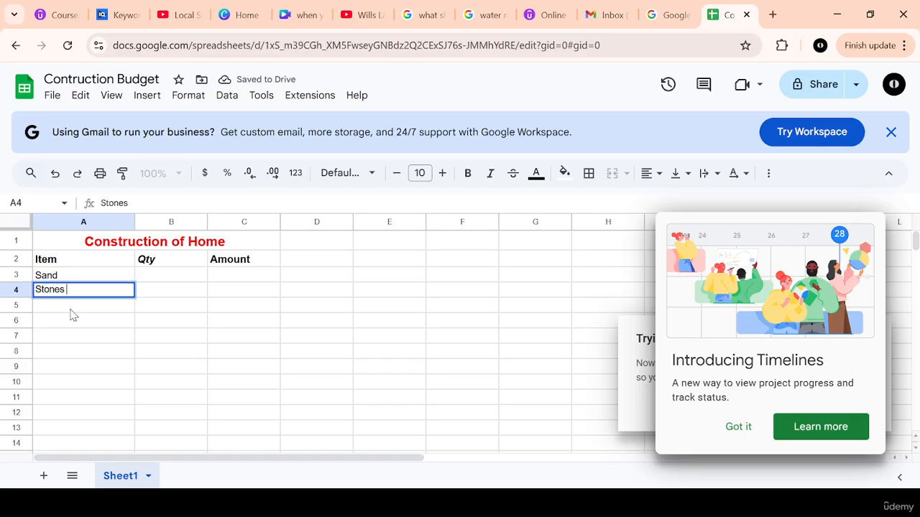
pyautogui.press('Return')
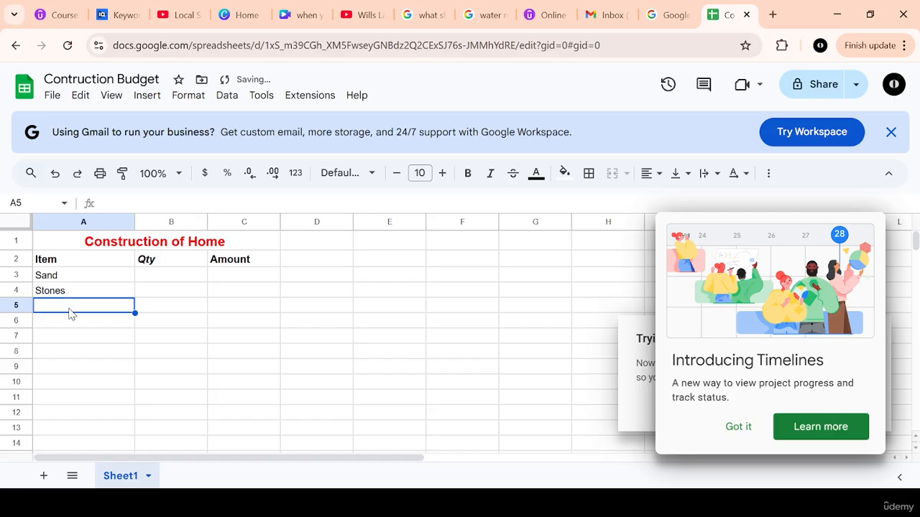
pyautogui.write('Ballast')
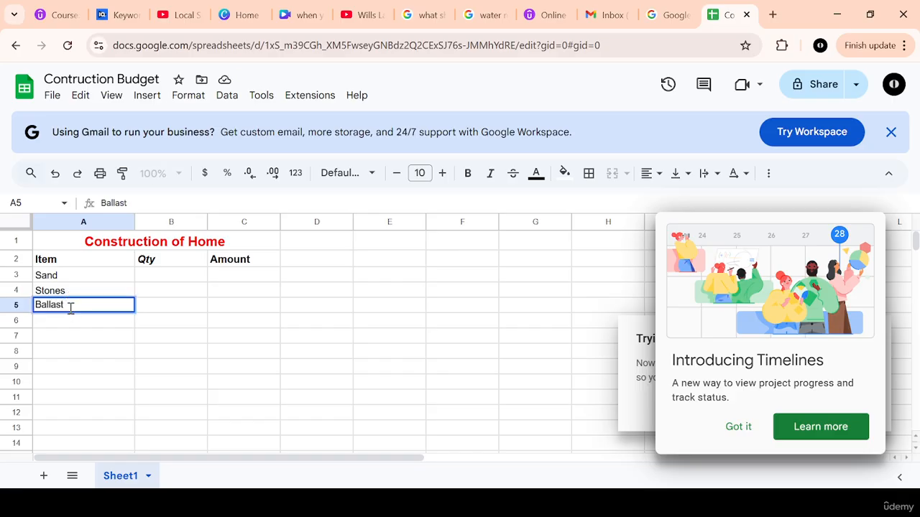
# Step: Continue the item list with "Steel", "Cement" and "Labour" in cells A6, A7 and A8
pyautogui.click(62, 322)
pyautogui.write('Steel')
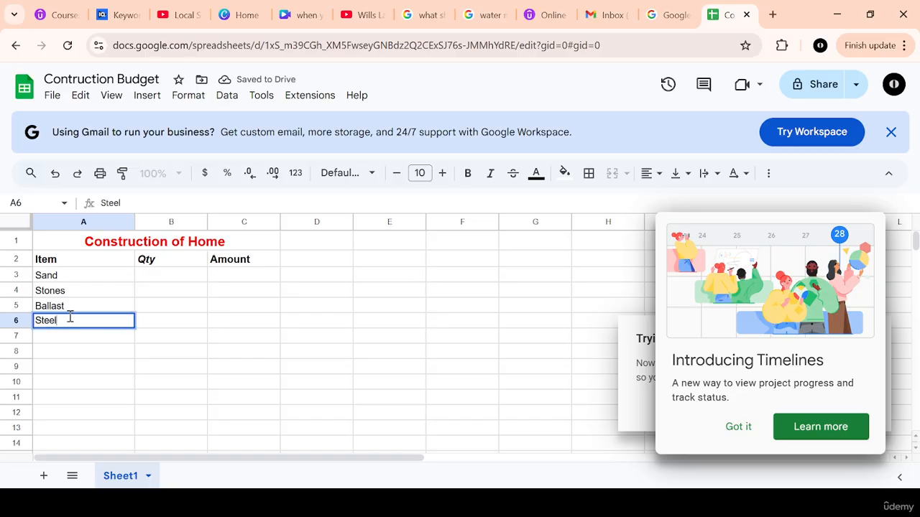
pyautogui.click(154, 323)
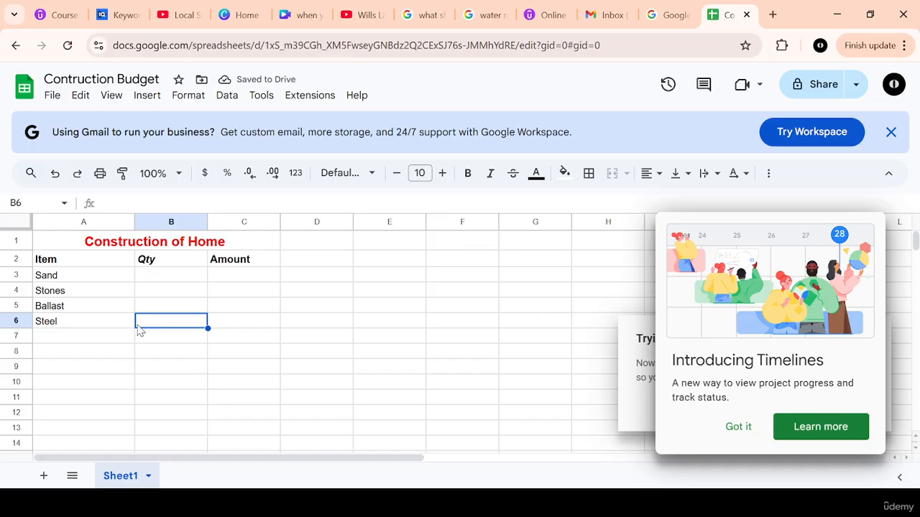
pyautogui.click(62, 340)
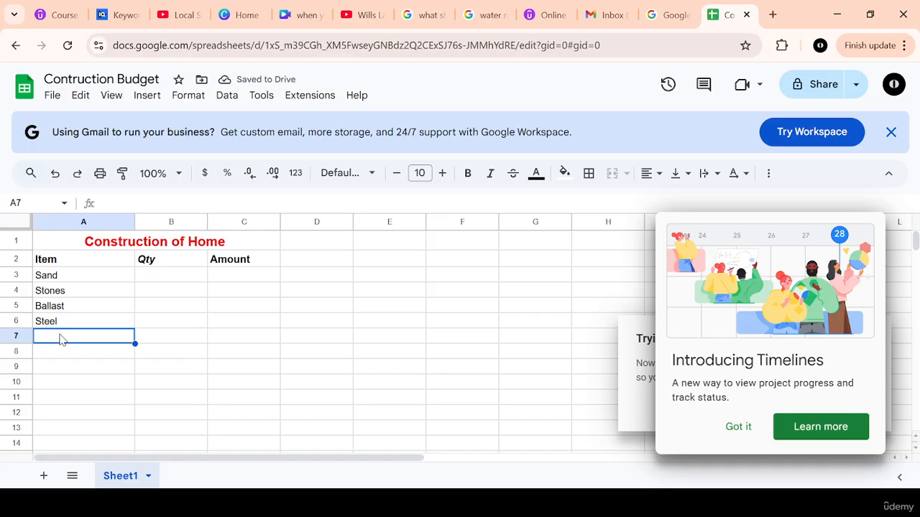
pyautogui.write('Cement')
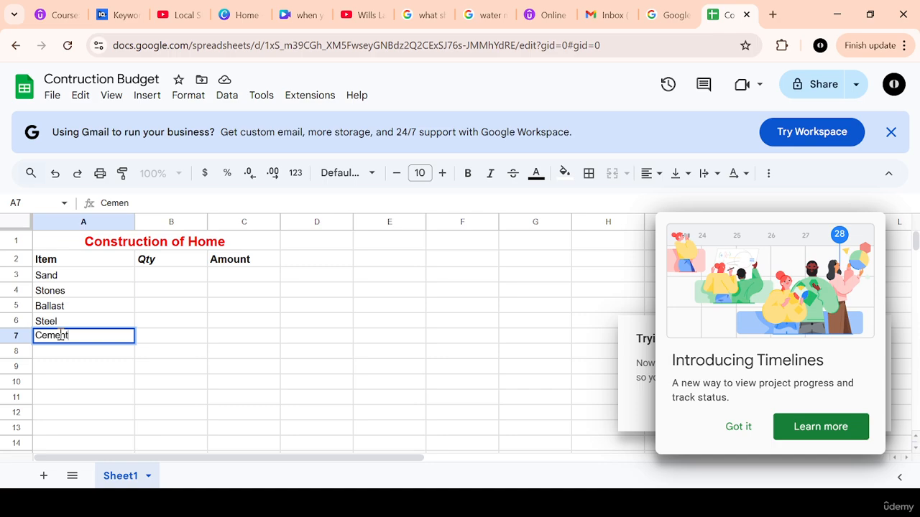
pyautogui.click(62, 359)
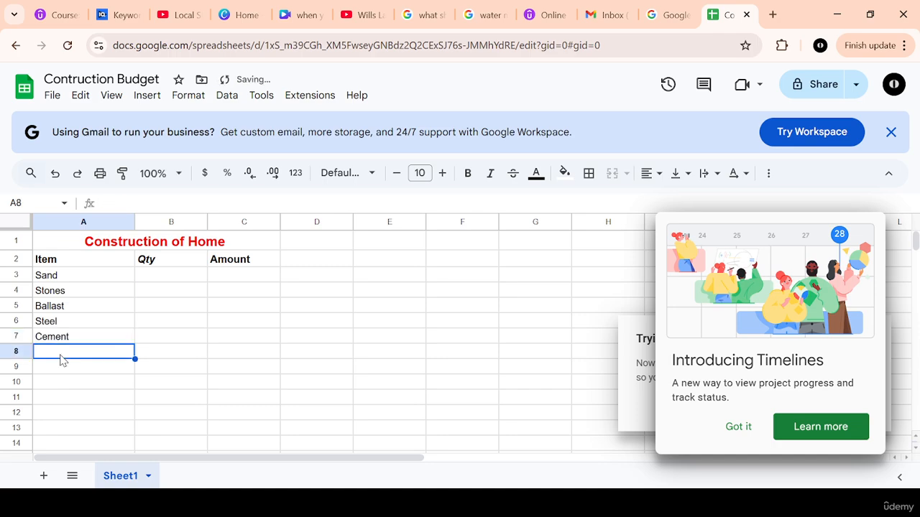
pyautogui.write('Labou')
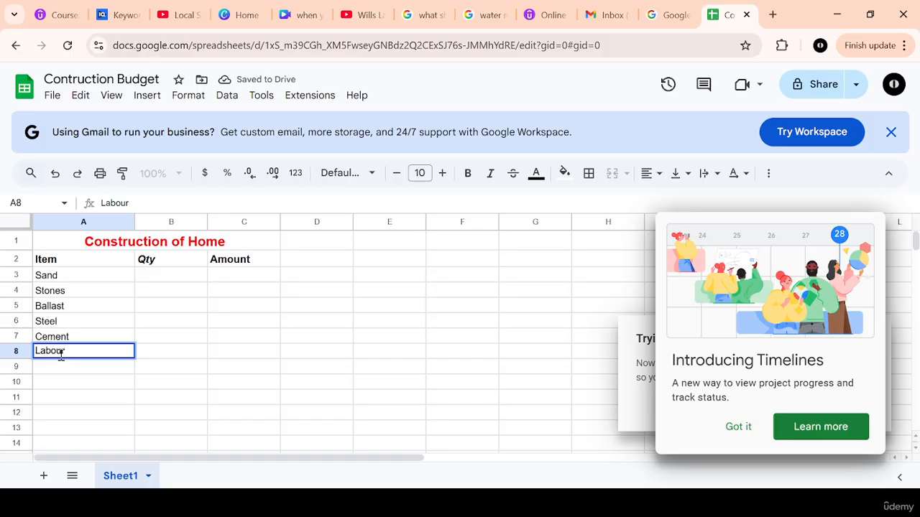
pyautogui.write('r')
pyautogui.click(293, 323)
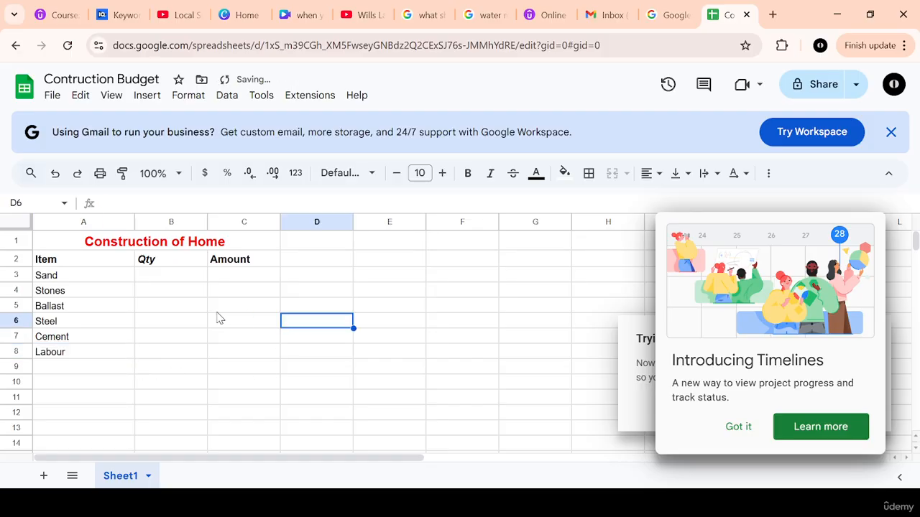